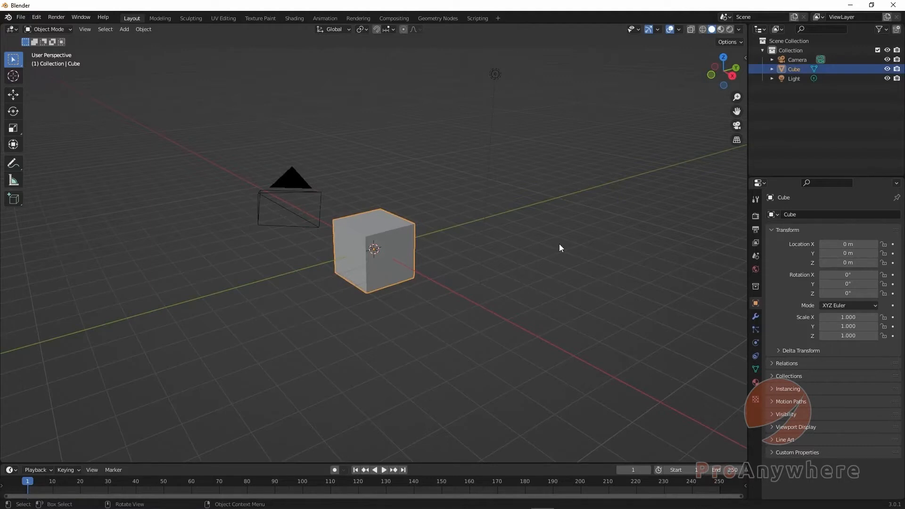
# Delete the default cube from the scene
pyautogui.moveTo(330, 251); pyautogui.dragTo(429, 242, button='middle')
pyautogui.moveTo(496, 276); pyautogui.dragTo(496, 270, button='middle')
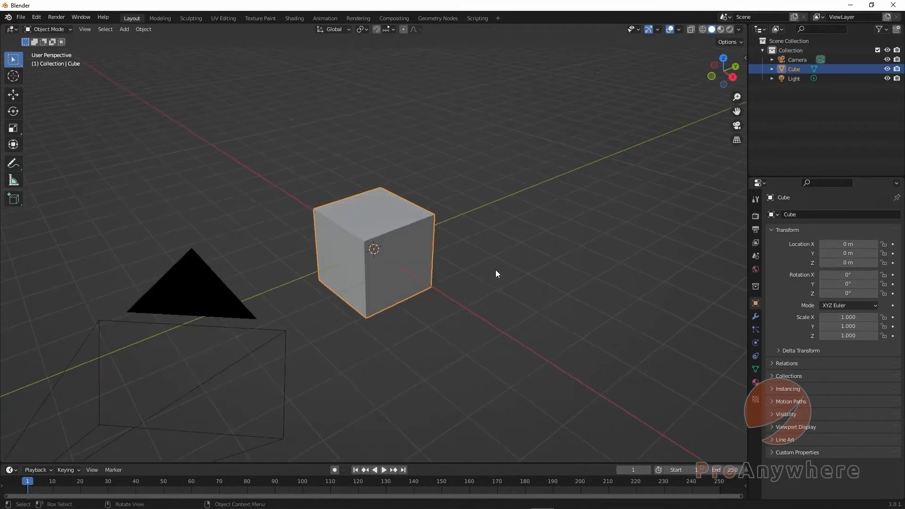
pyautogui.press('Delete')
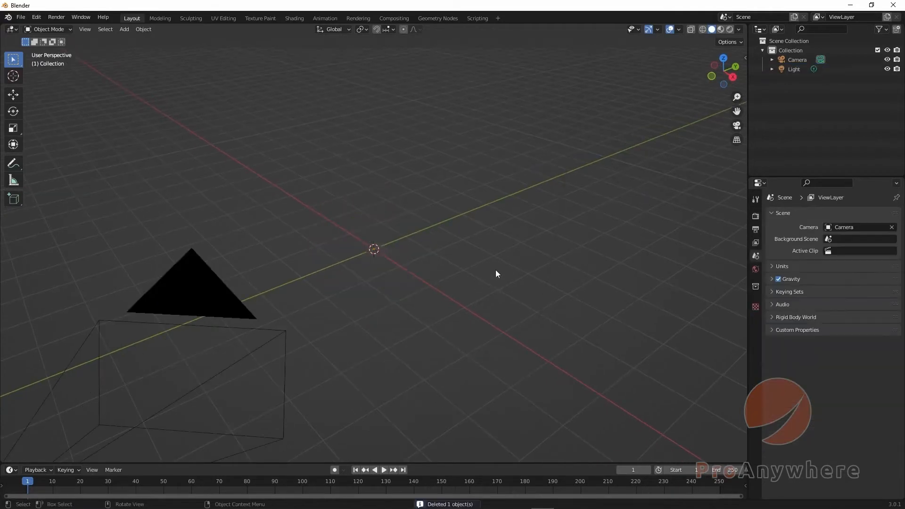
# Add a torus mesh at the scene origin
pyautogui.click(124, 29)
pyautogui.moveTo(141, 40)
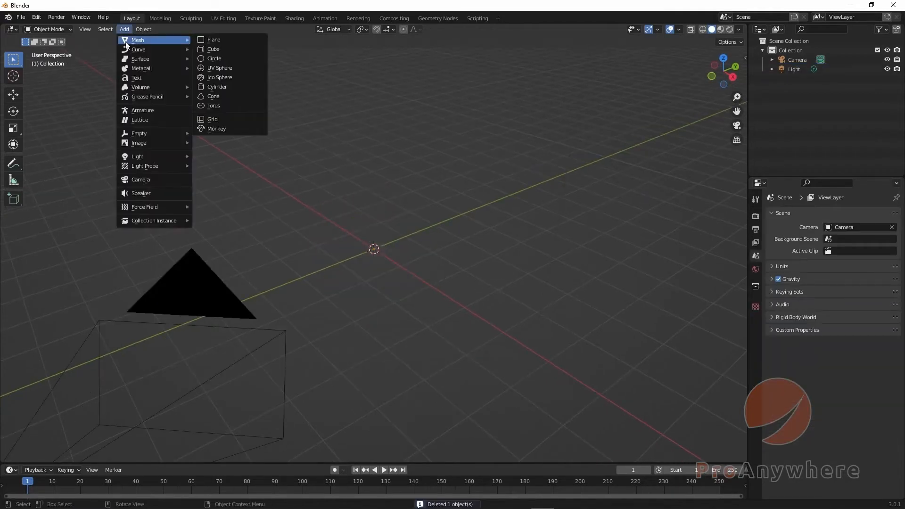
pyautogui.click(220, 106)
pyautogui.moveTo(452, 292); pyautogui.dragTo(482, 262, button='middle')
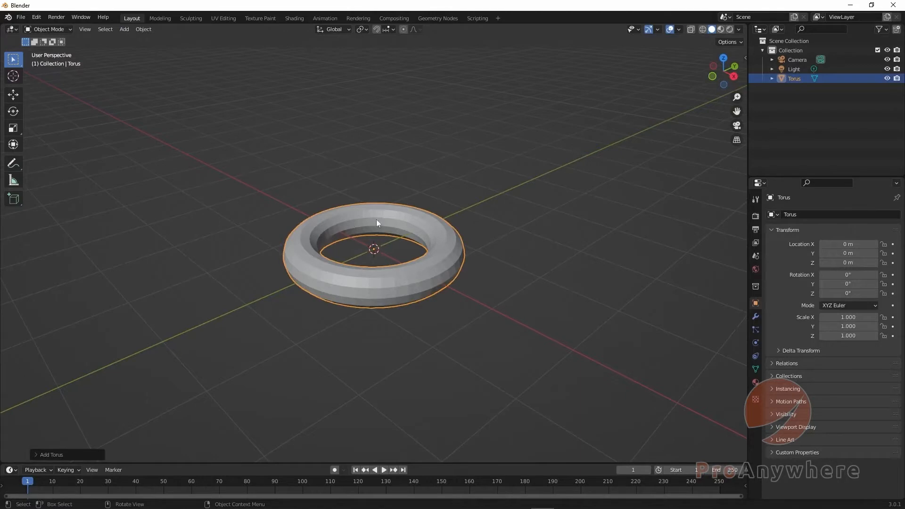
pyautogui.moveTo(520, 289); pyautogui.dragTo(539, 297, button='middle')
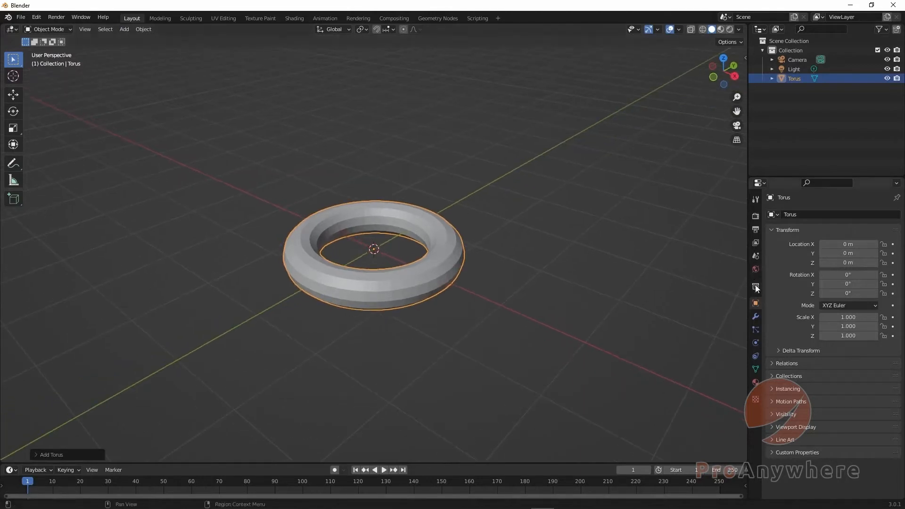
# Add a Simple Deform modifier to the torus
pyautogui.click(755, 318)
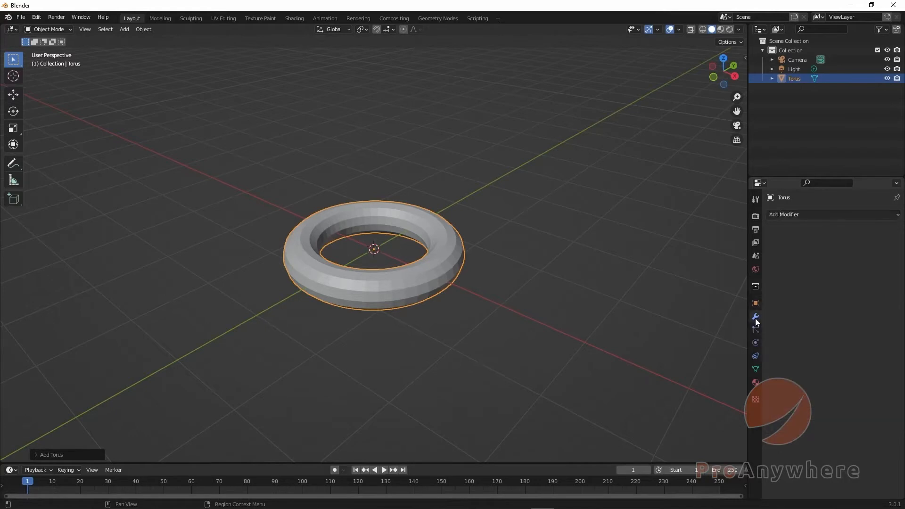
pyautogui.click(806, 220)
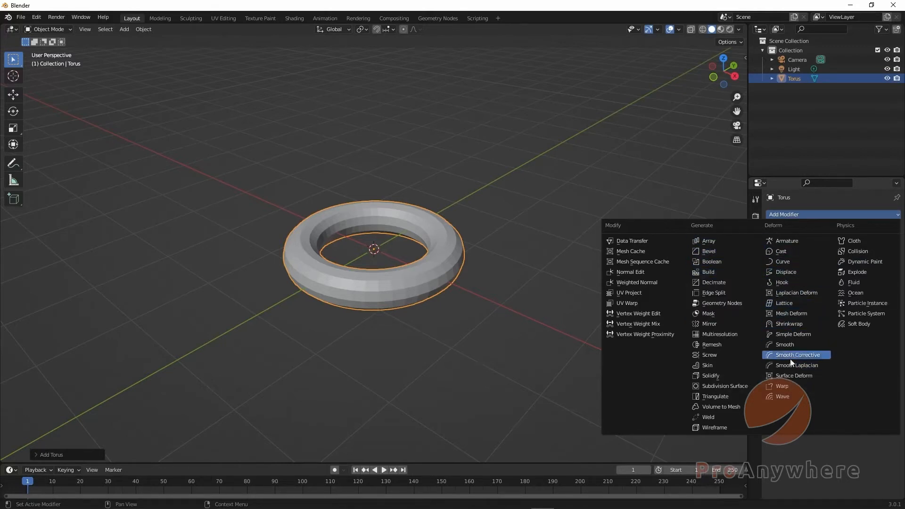
pyautogui.click(787, 334)
pyautogui.moveTo(643, 368); pyautogui.dragTo(590, 293, button='middle')
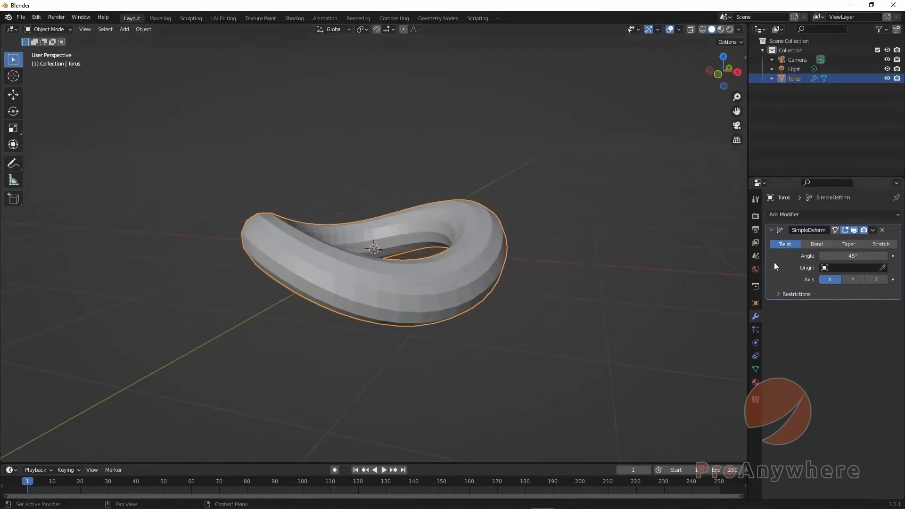
# Try the Bend and Taper modes of the Simple Deform modifier on the torus
pyautogui.click(819, 243)
pyautogui.moveTo(580, 340); pyautogui.dragTo(496, 340, button='middle')
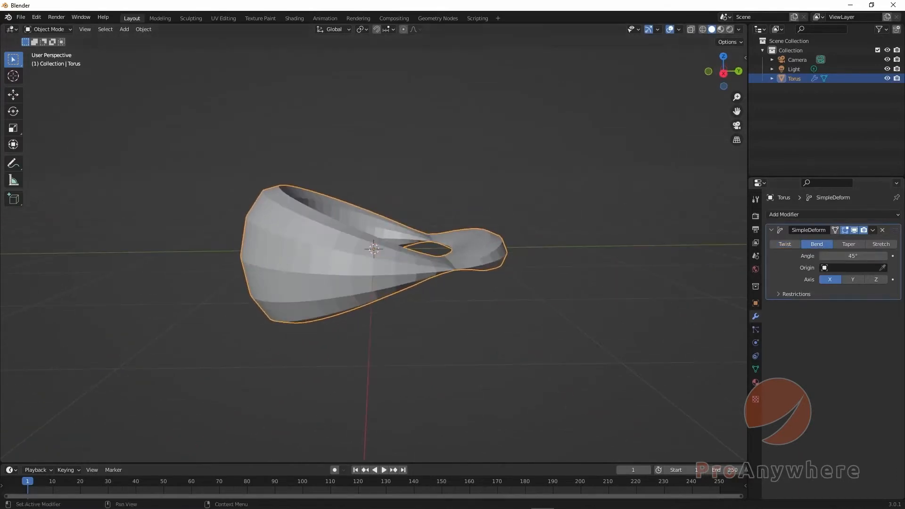
pyautogui.click(852, 245)
pyautogui.moveTo(589, 320); pyautogui.dragTo(660, 351, button='middle')
# Switch the Simple Deform modifier to Stretch and set its factor to 1.275
pyautogui.click(881, 244)
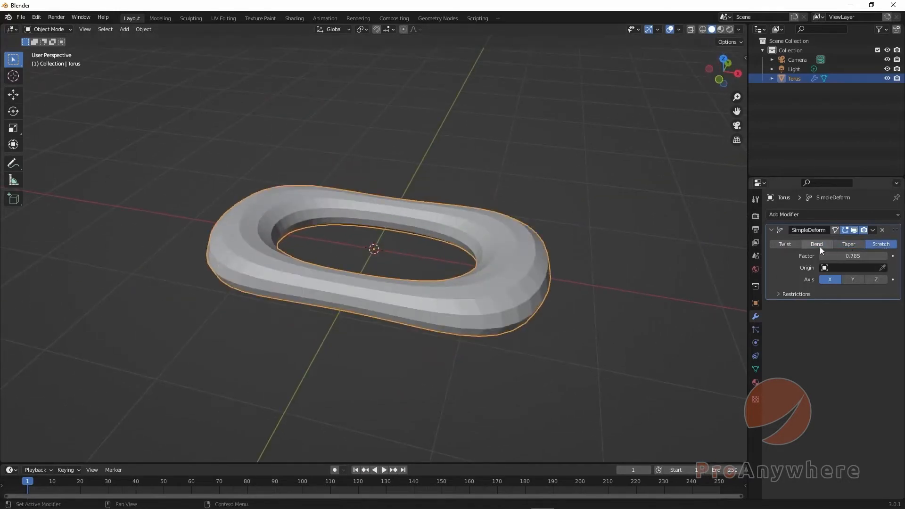
pyautogui.moveTo(584, 327); pyautogui.dragTo(586, 320, button='middle')
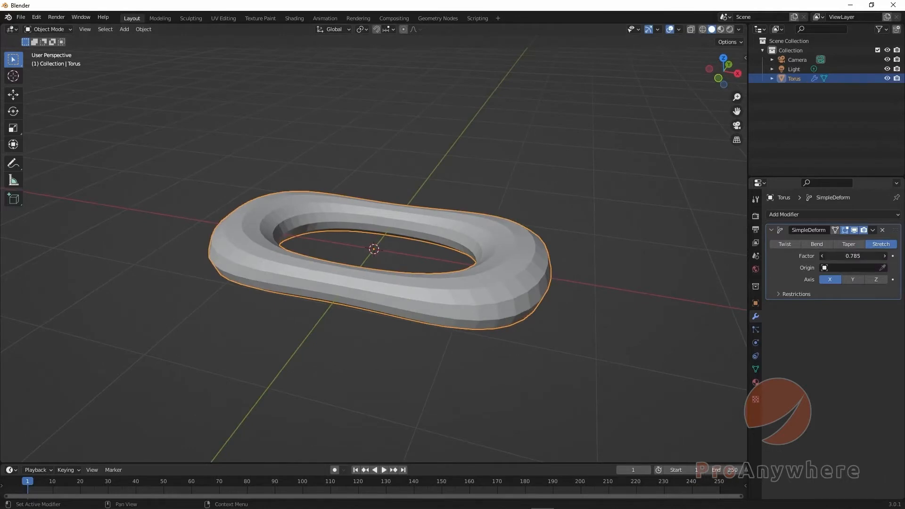
pyautogui.moveTo(853, 255)
pyautogui.mouseDown()
pyautogui.moveTo(785, 256)
pyautogui.moveTo(863, 256)
pyautogui.moveTo(778, 256)
pyautogui.moveTo(863, 256)
pyautogui.mouseUp()
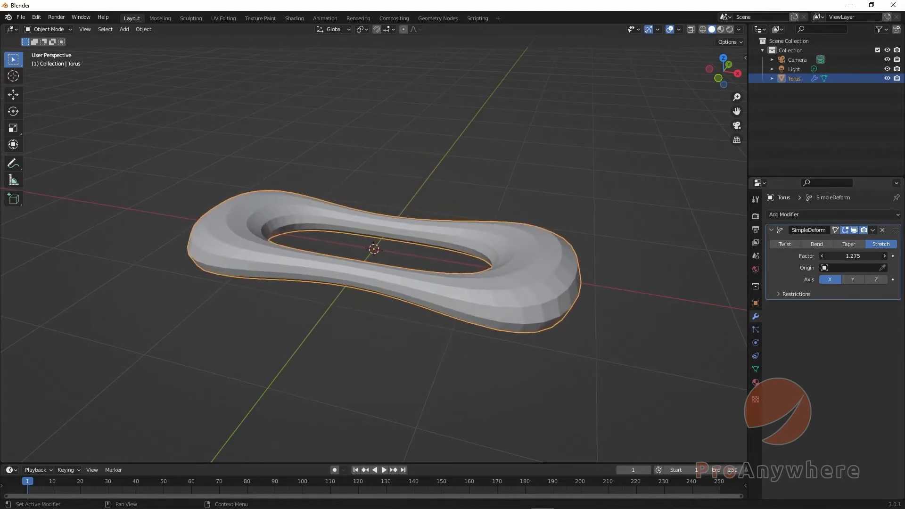
pyautogui.moveTo(568, 348); pyautogui.dragTo(561, 335, button='middle')
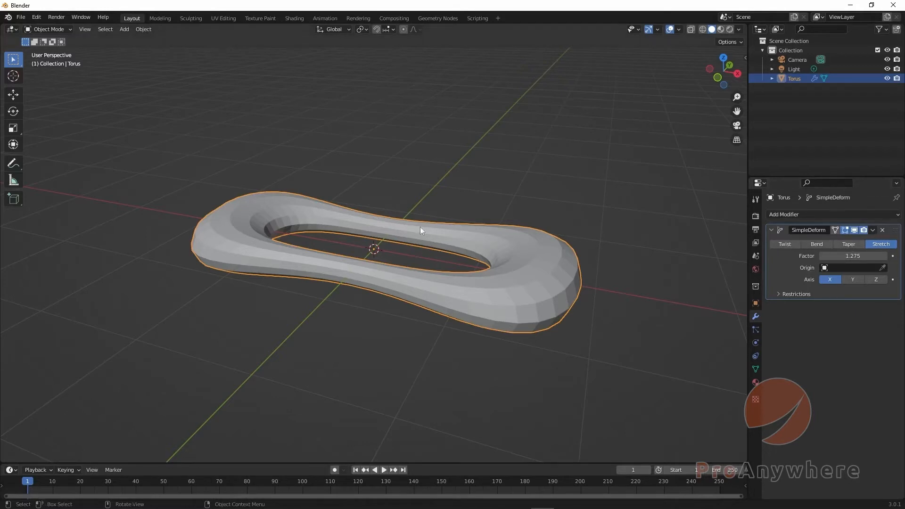
# Remove the Simple Deform modifier from the stretched torus and undo the removal
pyautogui.click(881, 231)
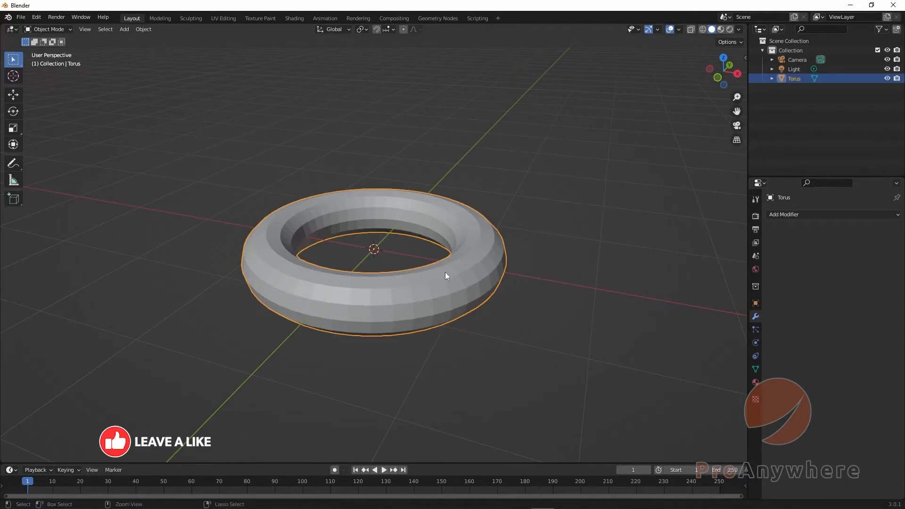
pyautogui.hotkey('ctrl', 'z')
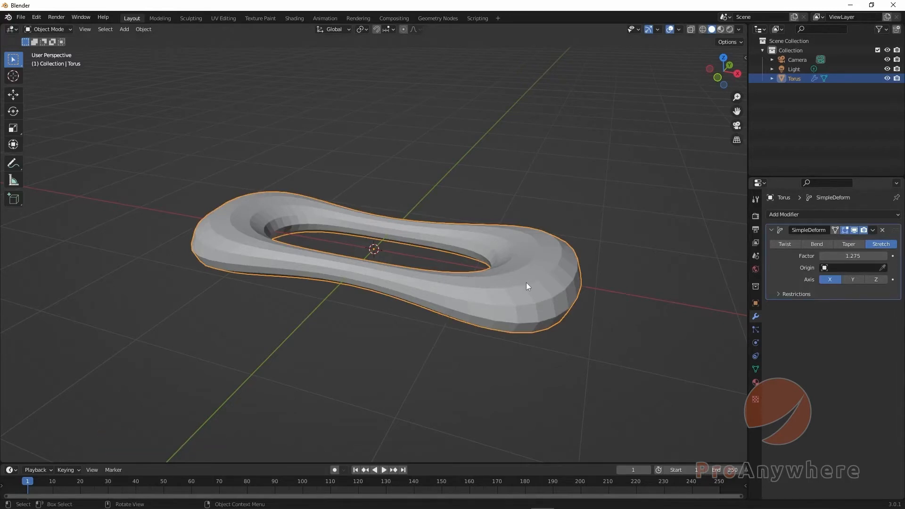
pyautogui.moveTo(596, 312); pyautogui.dragTo(569, 311, button='middle')
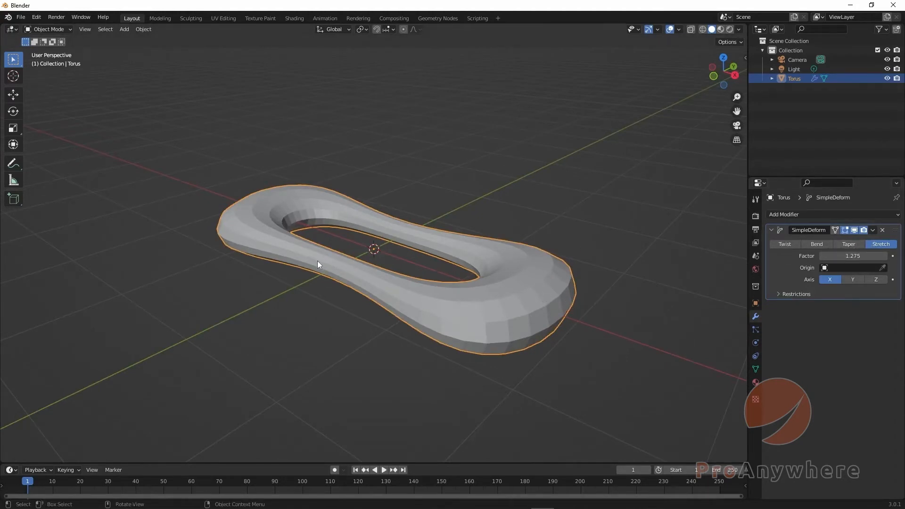
pyautogui.scroll(-3, 552, 275)
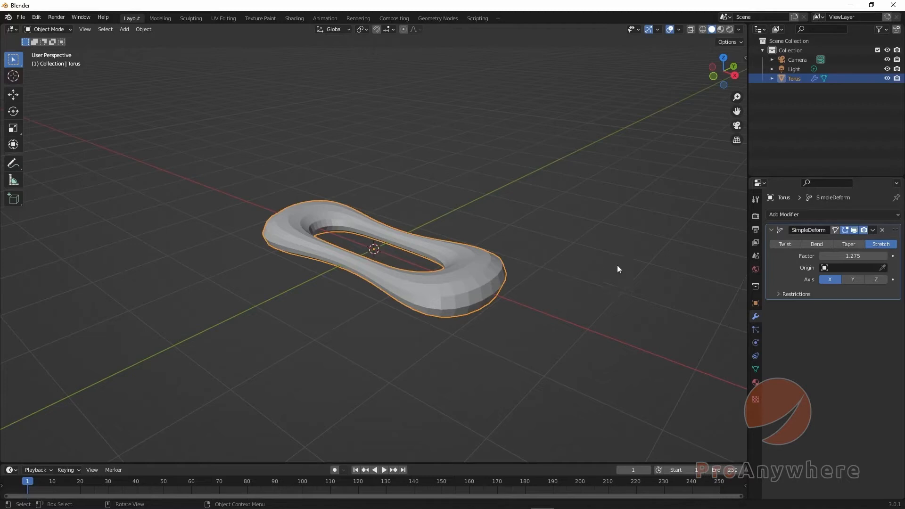
# Apply the Simple Deform modifier to the torus, deselect and reselect the torus, and inspect its shape
pyautogui.click(873, 230)
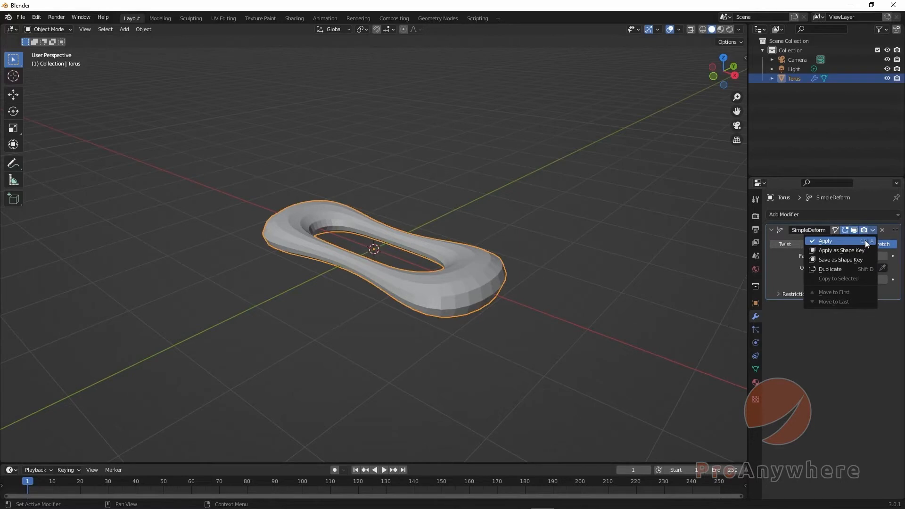
pyautogui.click(865, 241)
pyautogui.click(553, 330)
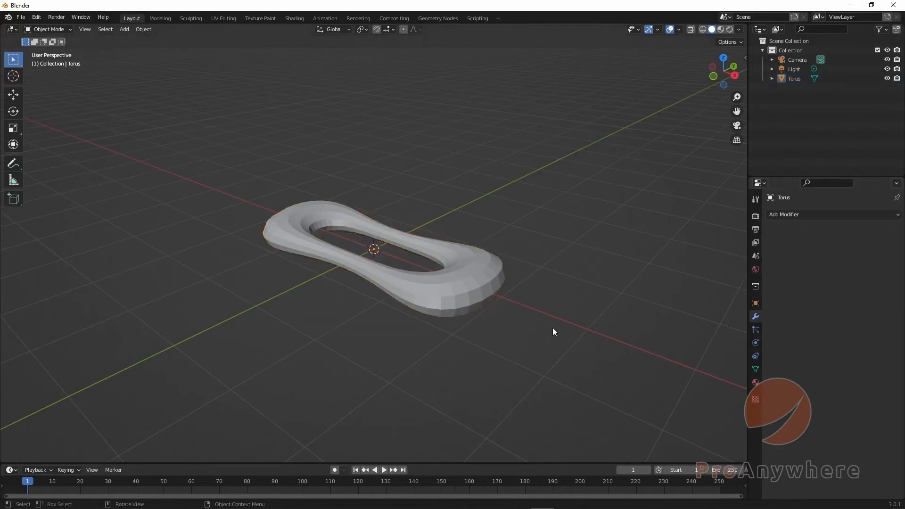
pyautogui.moveTo(554, 331); pyautogui.dragTo(497, 310, button='middle')
pyautogui.click(482, 257)
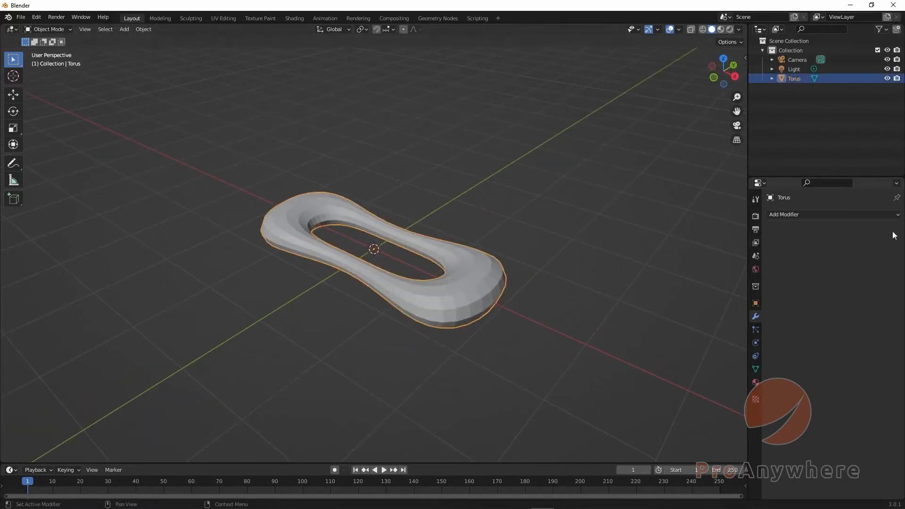
pyautogui.moveTo(500, 302); pyautogui.dragTo(589, 212, button='middle')
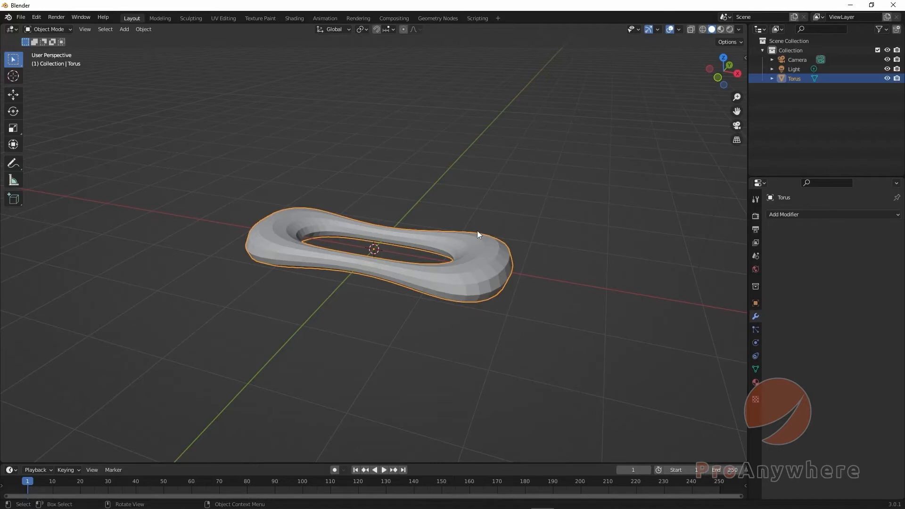
pyautogui.moveTo(544, 253); pyautogui.dragTo(549, 257, button='middle')
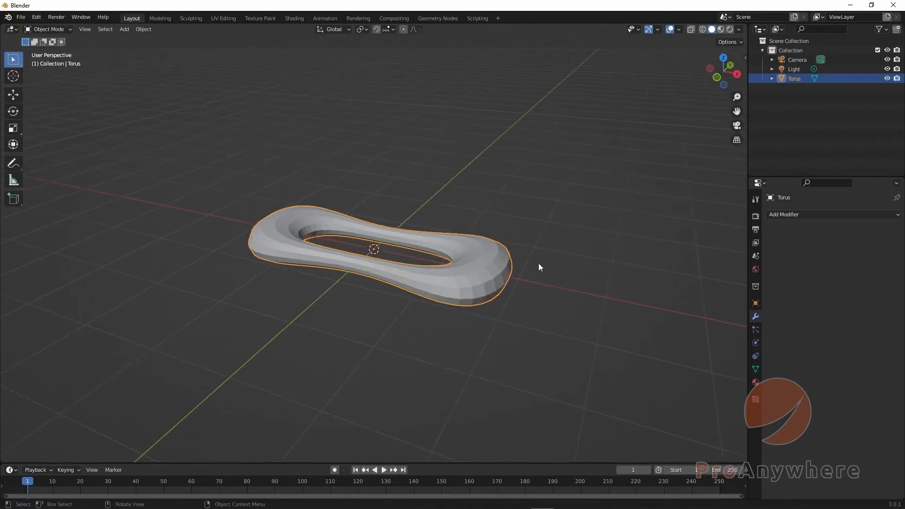
# Undo the applied modifier and the Stretch changes, going back to the Taper mode
pyautogui.hotkey('ctrl', 'z')
pyautogui.hotkey('ctrl', 'z')
pyautogui.hotkey('ctrl', 'z')
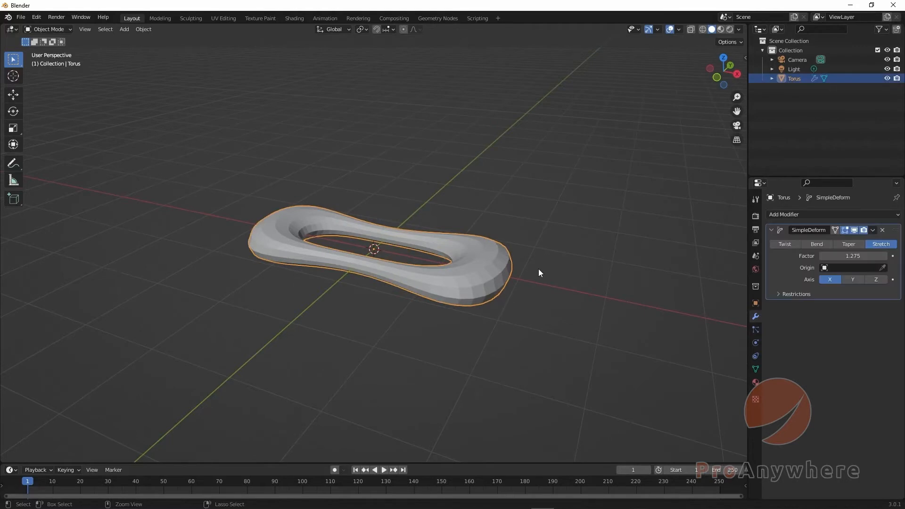
pyautogui.hotkey('ctrl', 'z')
pyautogui.hotkey('ctrl', 'z')
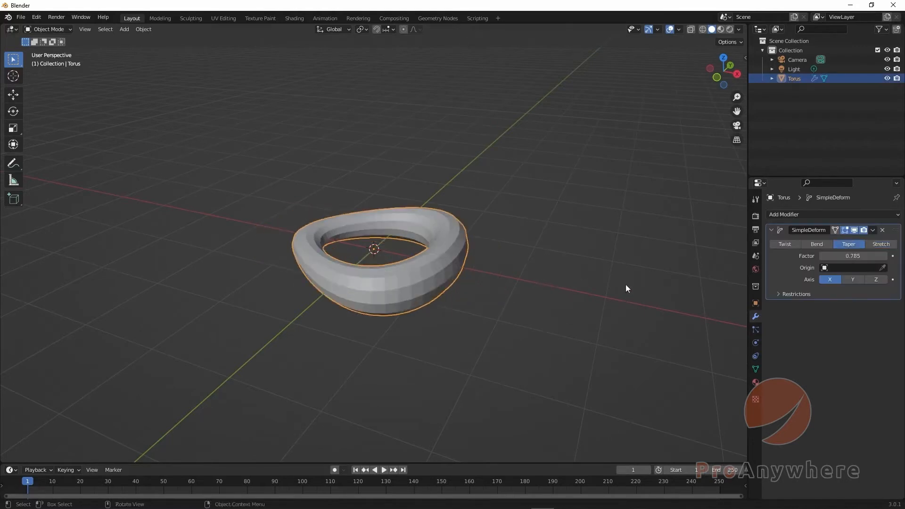
# Remove the Taper deformation's modifier from the torus and undo the removal
pyautogui.moveTo(625, 289); pyautogui.dragTo(571, 301, button='middle')
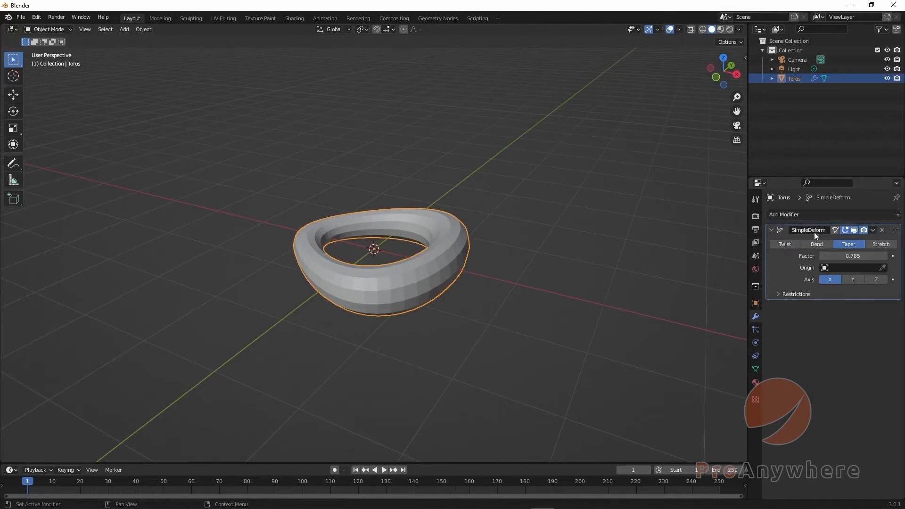
pyautogui.click(883, 230)
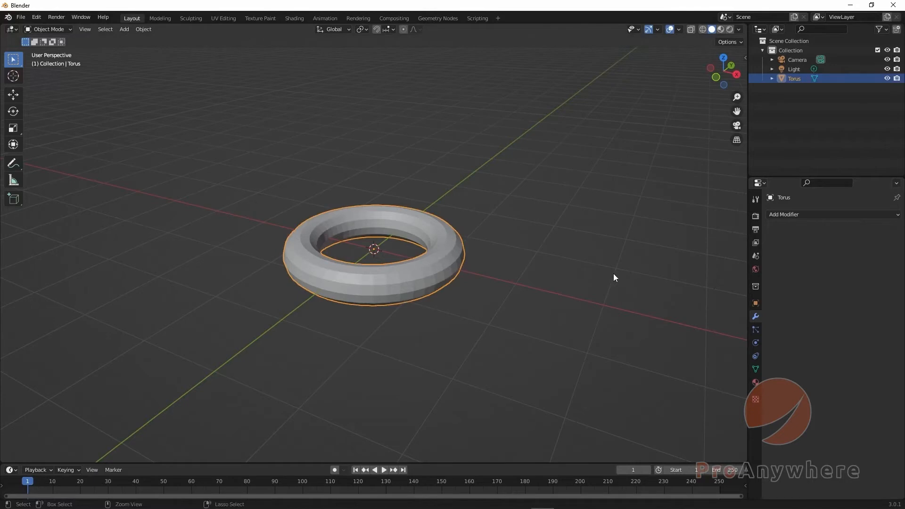
pyautogui.hotkey('ctrl', 'z')
# Set the Simple Deform modifier to Stretch with a factor of 1.135
pyautogui.click(876, 244)
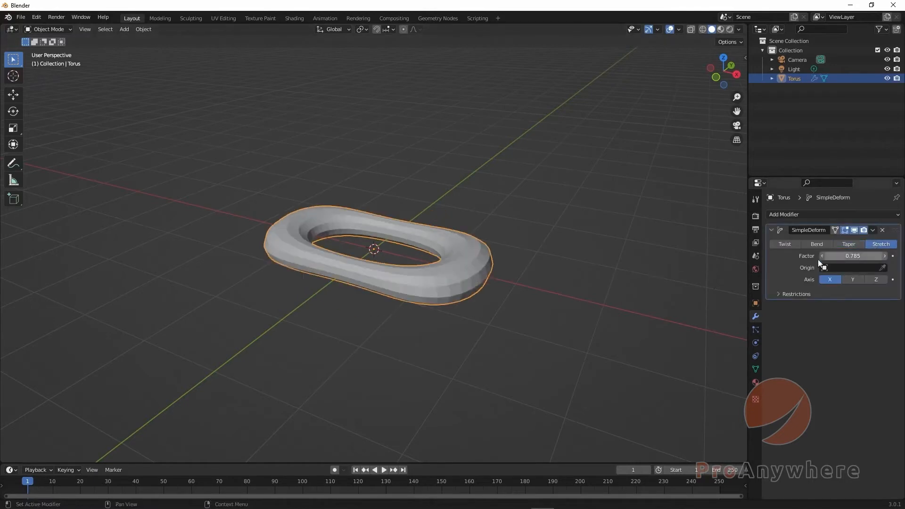
pyautogui.moveTo(525, 300); pyautogui.dragTo(524, 316, button='middle')
pyautogui.moveTo(853, 257); pyautogui.dragTo(877, 257)
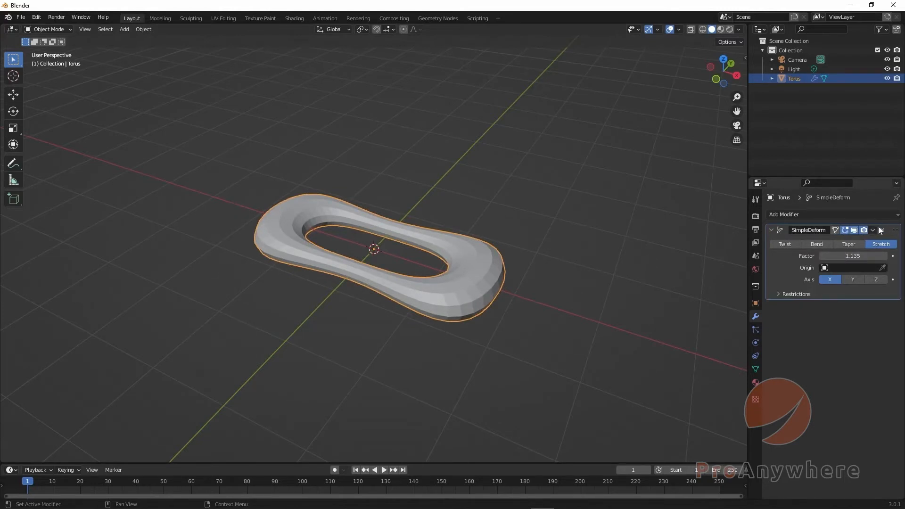
# Collapse and expand the Simple Deform modifier's settings twice, leaving its name unedited
pyautogui.click(772, 230)
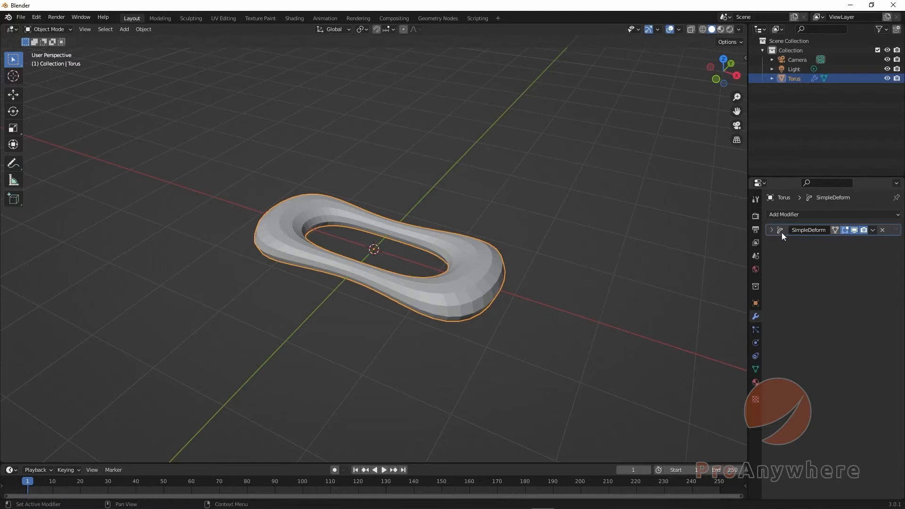
pyautogui.click(772, 230)
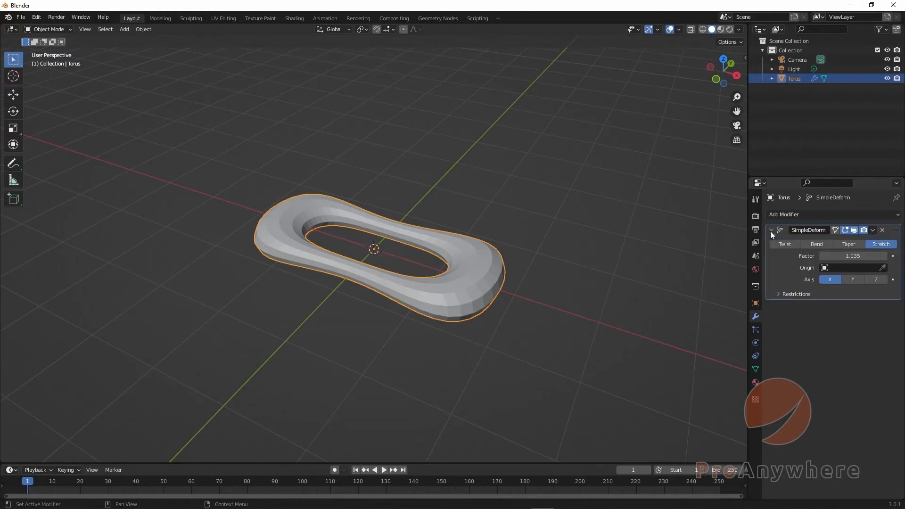
pyautogui.click(771, 230)
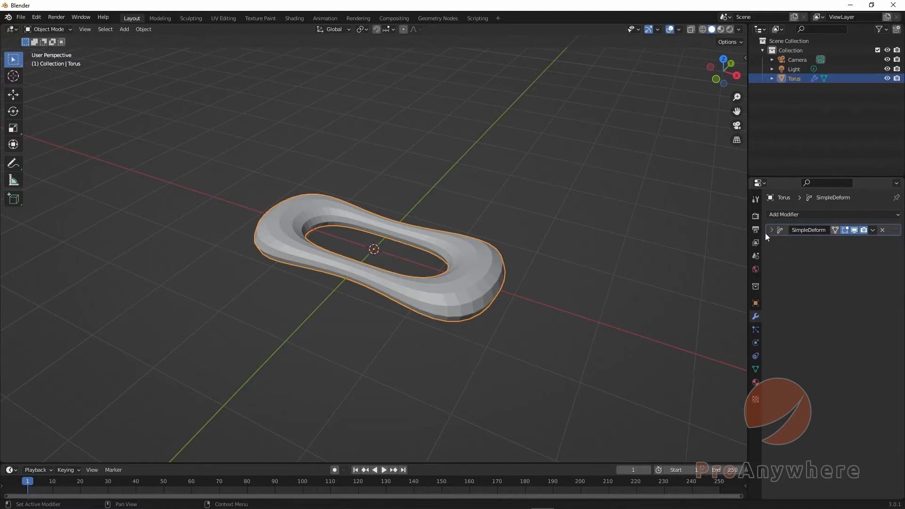
pyautogui.click(771, 230)
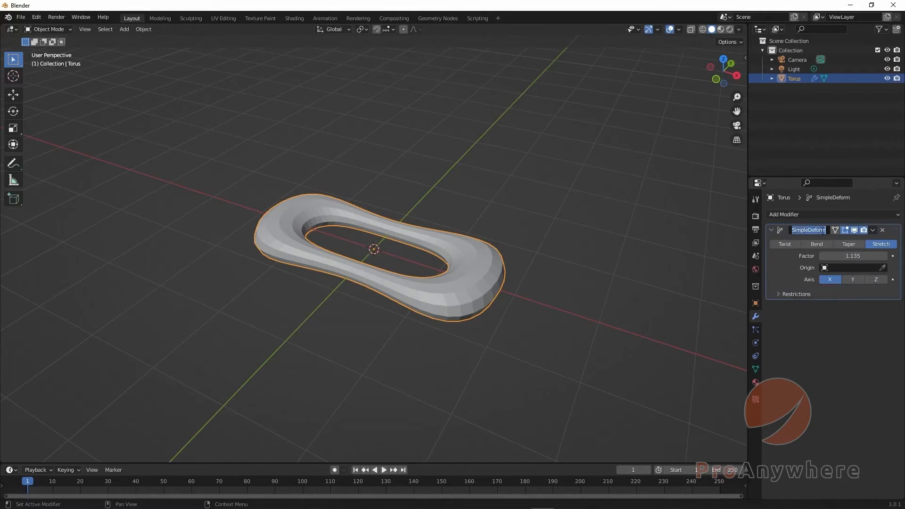
pyautogui.click(781, 234)
# Duplicate the Simple Deform modifier on the torus and remove the duplicate
pyautogui.click(873, 231)
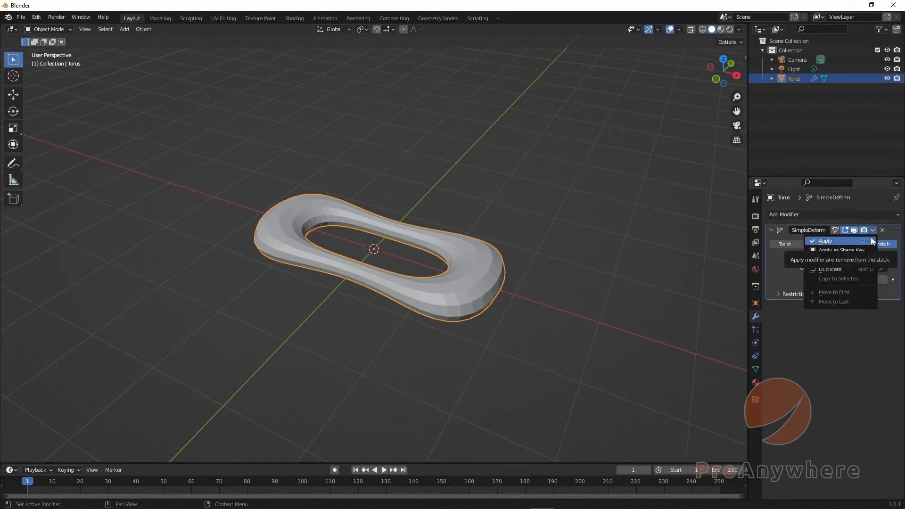
pyautogui.click(856, 269)
pyautogui.moveTo(594, 325); pyautogui.dragTo(566, 369, button='middle')
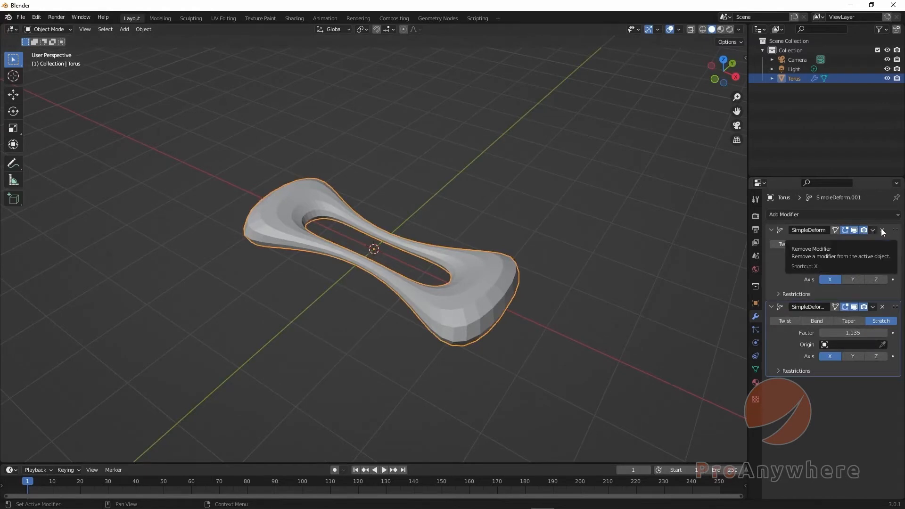
pyautogui.click(882, 307)
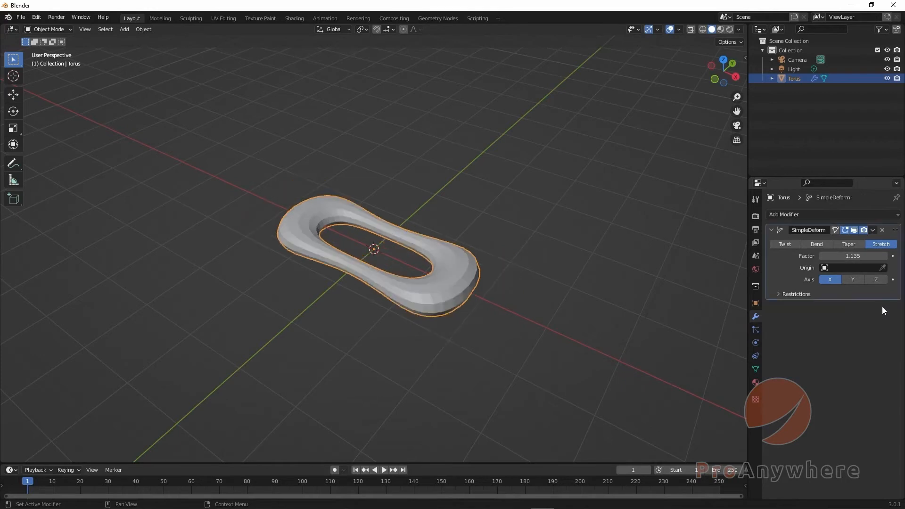
# Duplicate the Simple Deform modifier on the torus, then collapse and expand the settings of both copies
pyautogui.click(873, 230)
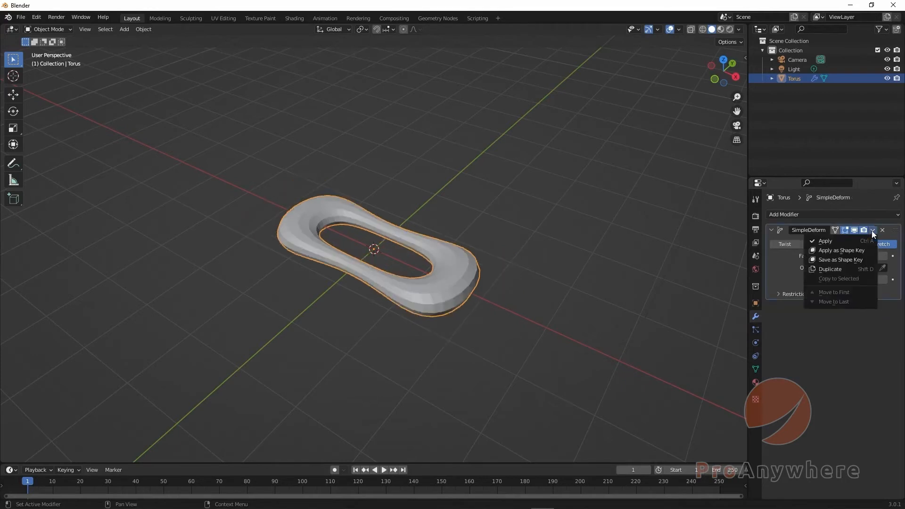
pyautogui.click(846, 270)
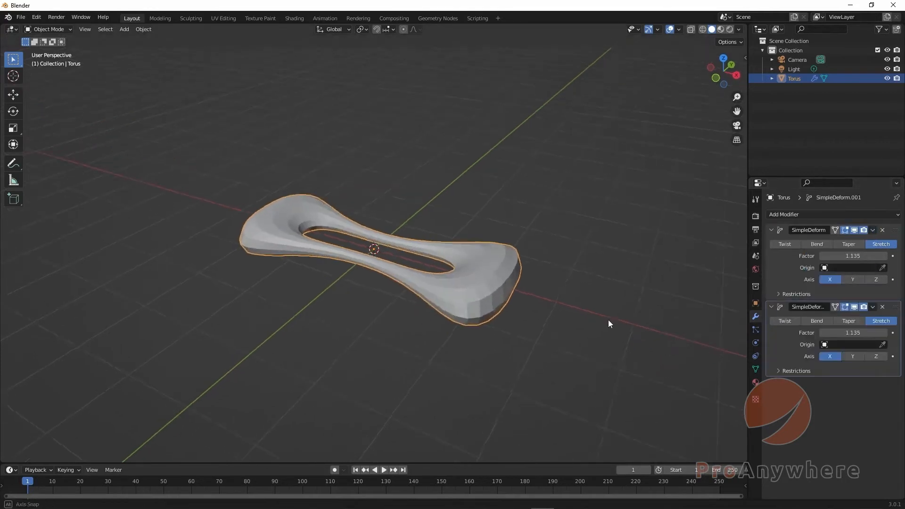
pyautogui.click(771, 230)
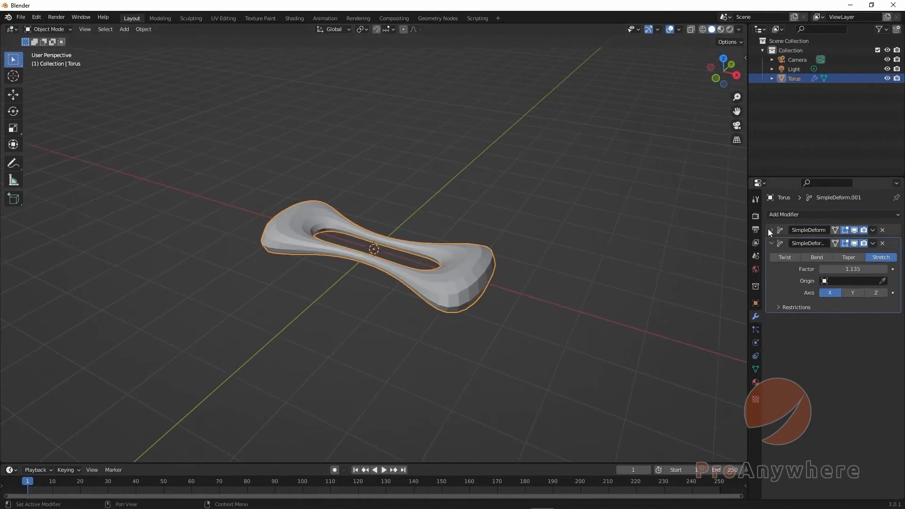
pyautogui.click(772, 242)
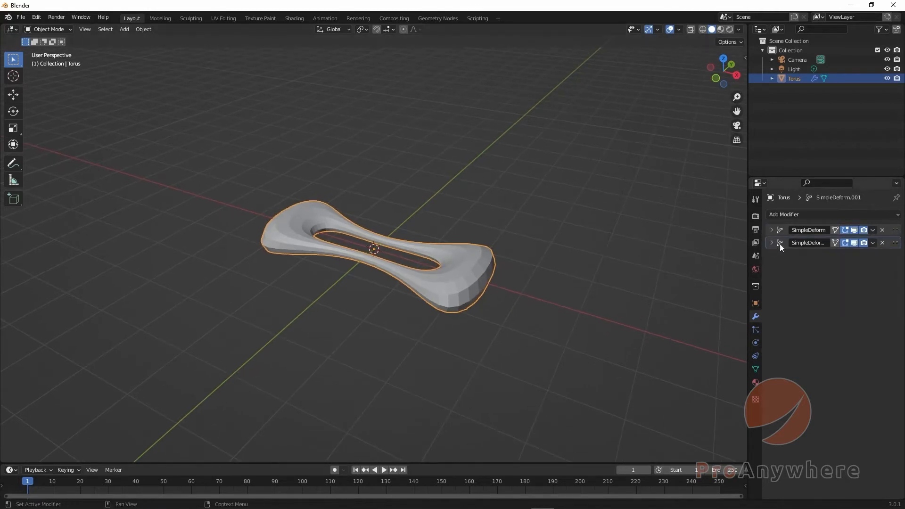
pyautogui.click(772, 243)
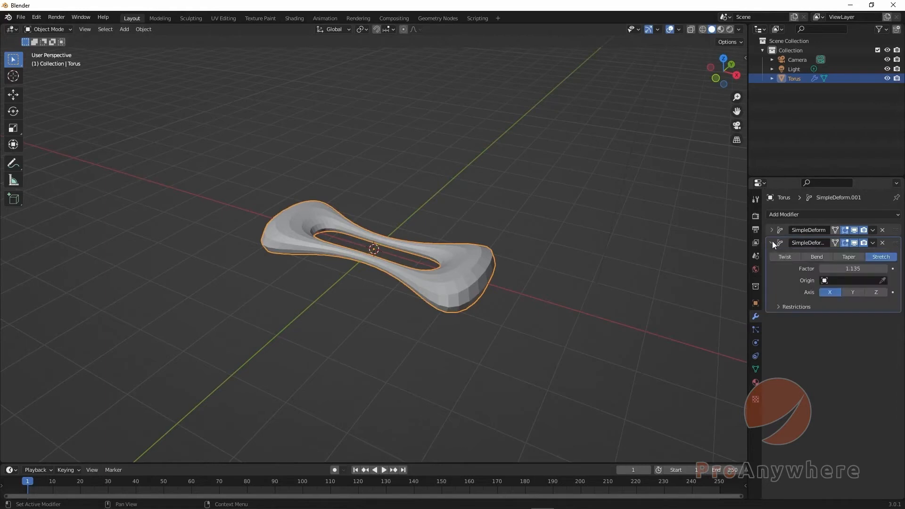
pyautogui.click(770, 231)
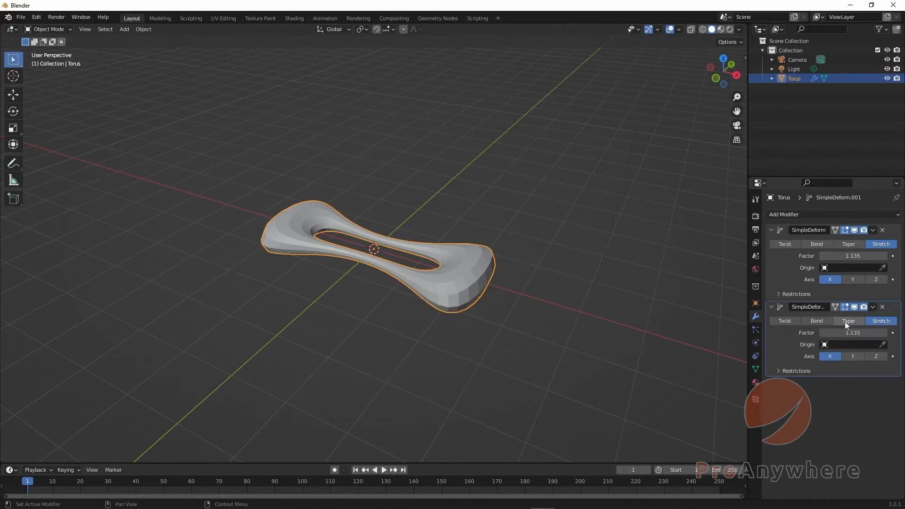
# Switch the duplicated modifier to Twist with an angle of 58.2° and set the original modifier's stretch factor to 1.875
pyautogui.click(796, 322)
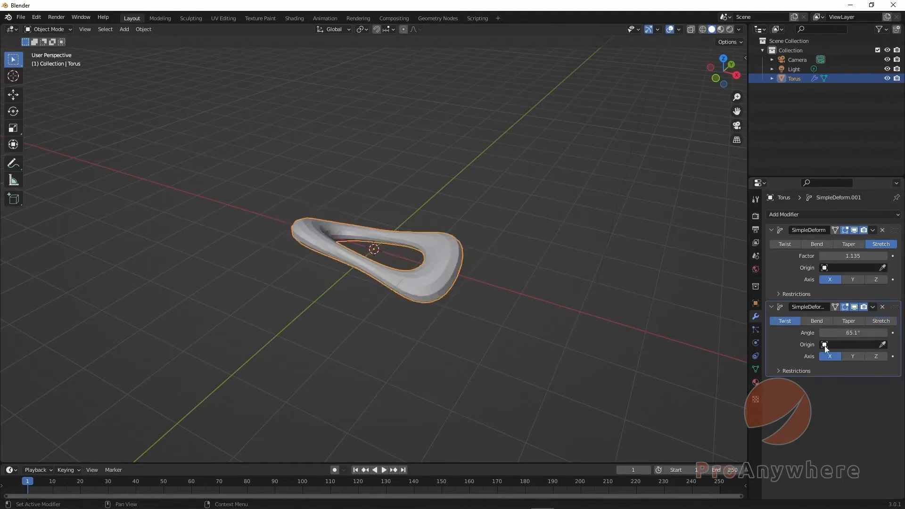
pyautogui.moveTo(518, 348); pyautogui.dragTo(637, 339, button='middle')
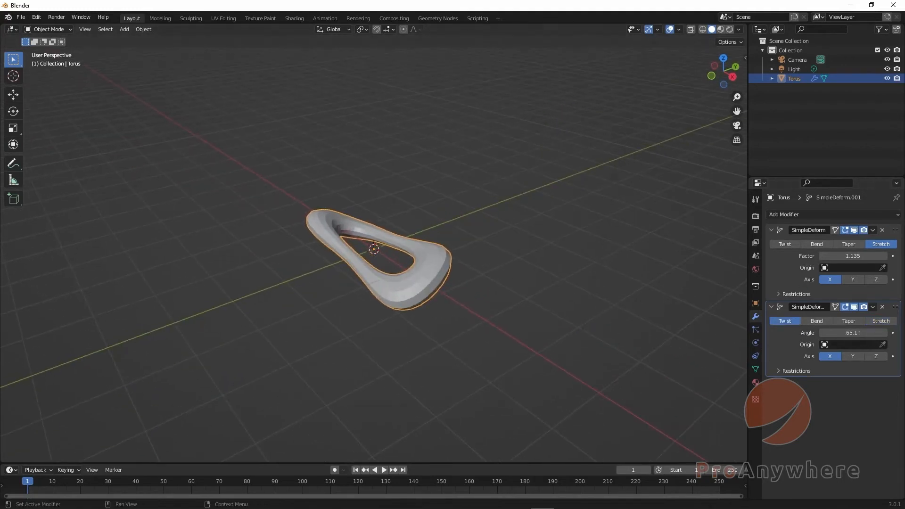
pyautogui.moveTo(842, 256); pyautogui.dragTo(881, 256)
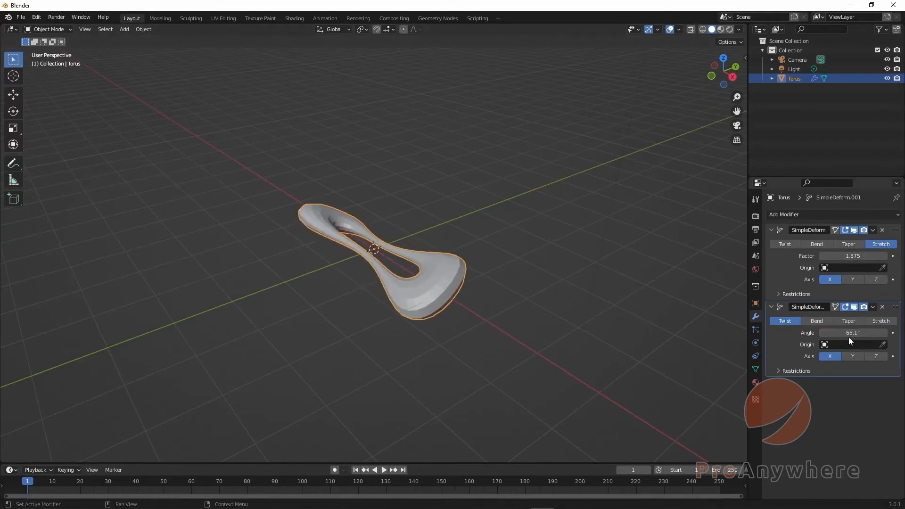
pyautogui.moveTo(844, 333); pyautogui.dragTo(798, 328)
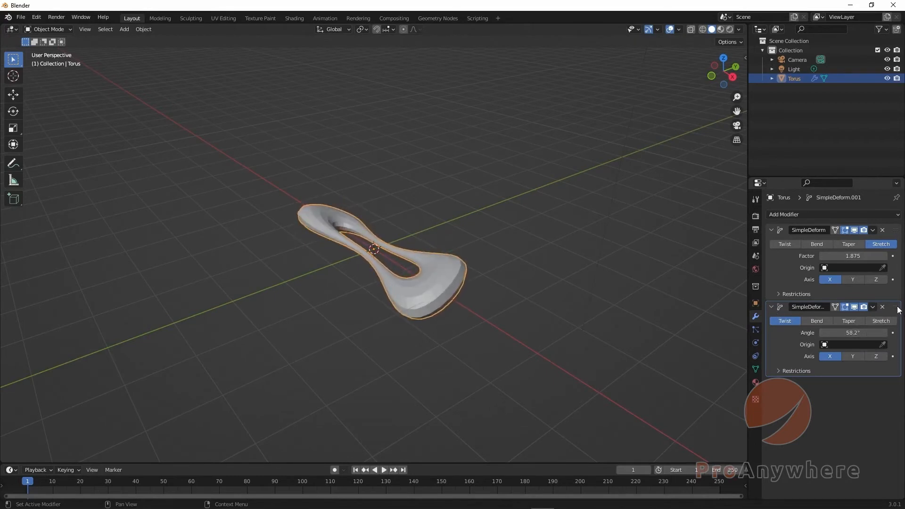
# Move the Twist modifier above the Stretch modifier in the stack and set its angle to 83.3°
pyautogui.moveTo(898, 310); pyautogui.dragTo(888, 225)
pyautogui.moveTo(483, 319); pyautogui.dragTo(491, 335, button='middle')
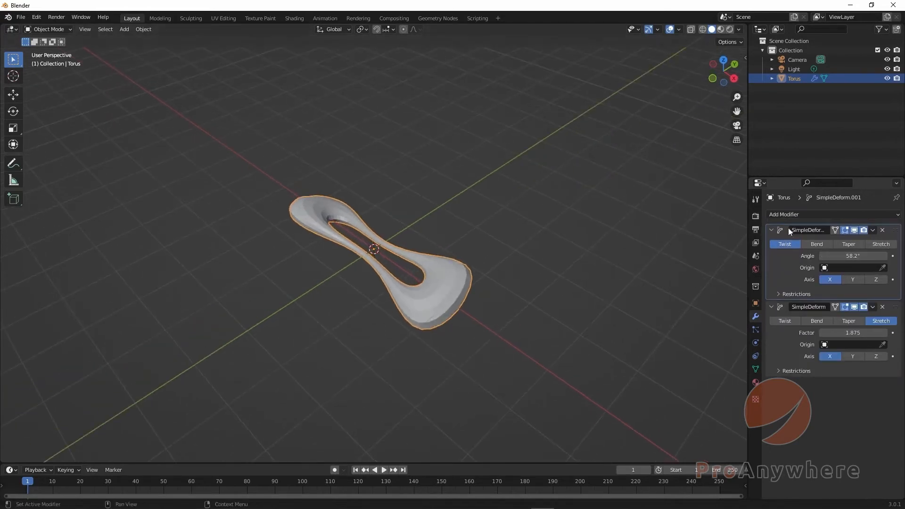
pyautogui.moveTo(853, 256); pyautogui.dragTo(875, 256)
# Try Bend and Taper on the lower Simple Deform modifier, then return it to Stretch with a factor of 1.885
pyautogui.click(820, 322)
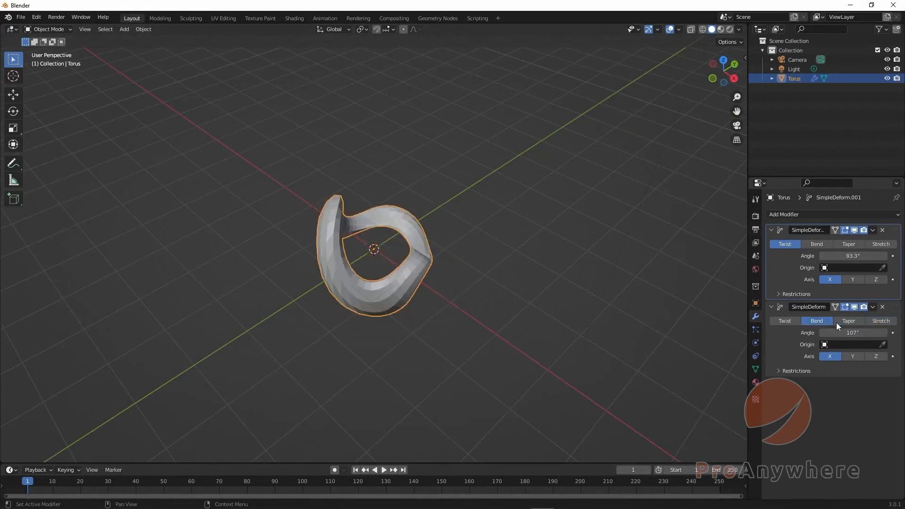
pyautogui.click(846, 322)
pyautogui.click(881, 322)
pyautogui.moveTo(853, 333); pyautogui.dragTo(833, 331)
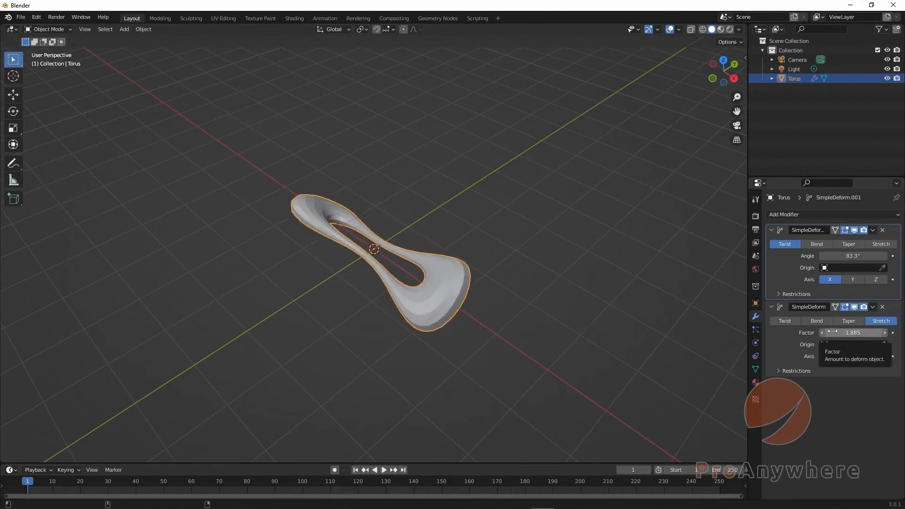
pyautogui.moveTo(424, 290); pyautogui.dragTo(527, 304, button='middle')
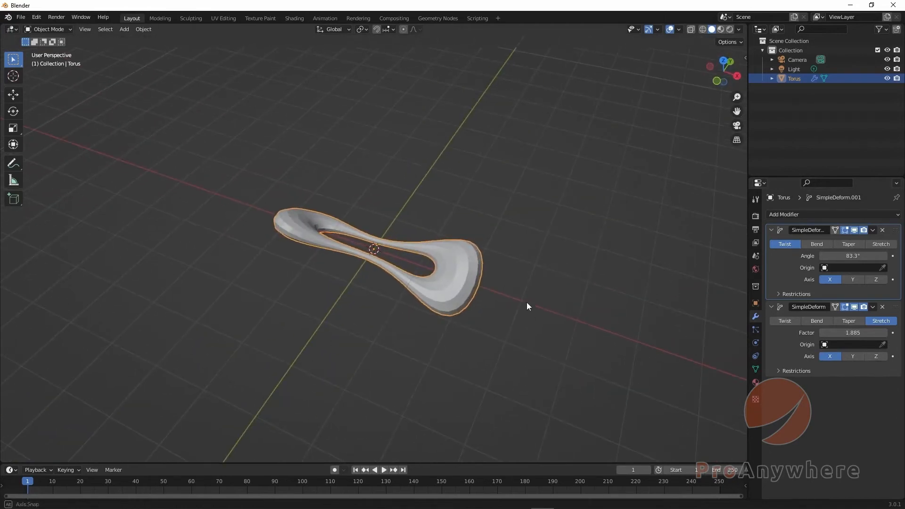
# Remove the Stretch modifier from the torus and set the remaining Twist modifier's angle to 110°
pyautogui.click(883, 307)
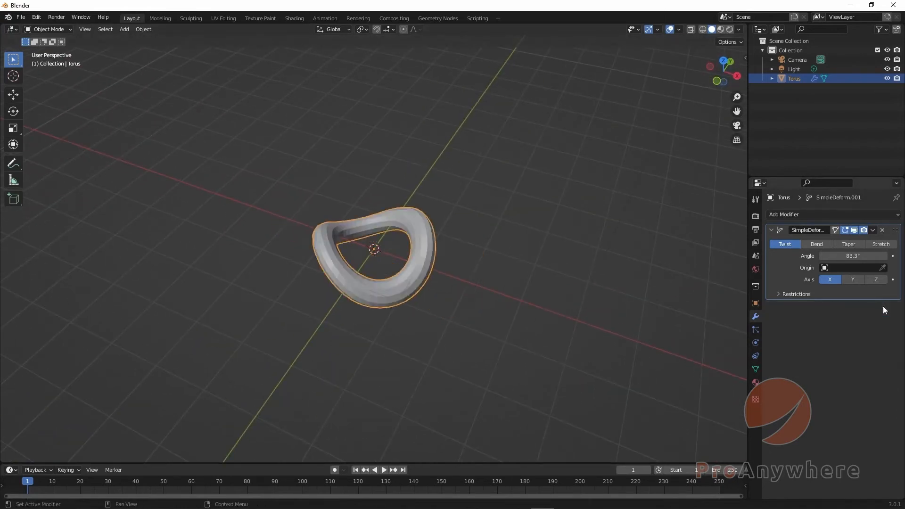
pyautogui.moveTo(405, 318); pyautogui.dragTo(631, 285, button='middle')
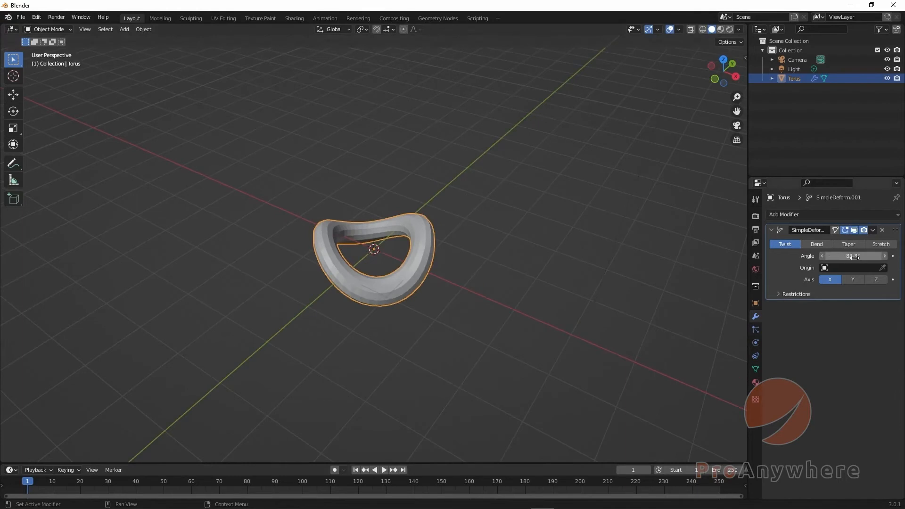
pyautogui.moveTo(855, 257); pyautogui.dragTo(876, 257)
pyautogui.scroll(3, 385, 272)
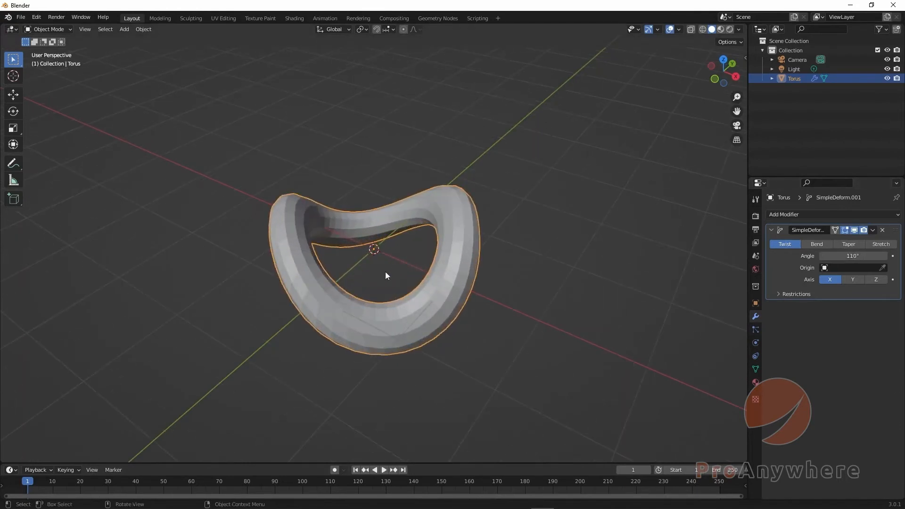
pyautogui.moveTo(386, 273); pyautogui.dragTo(438, 266, button='middle')
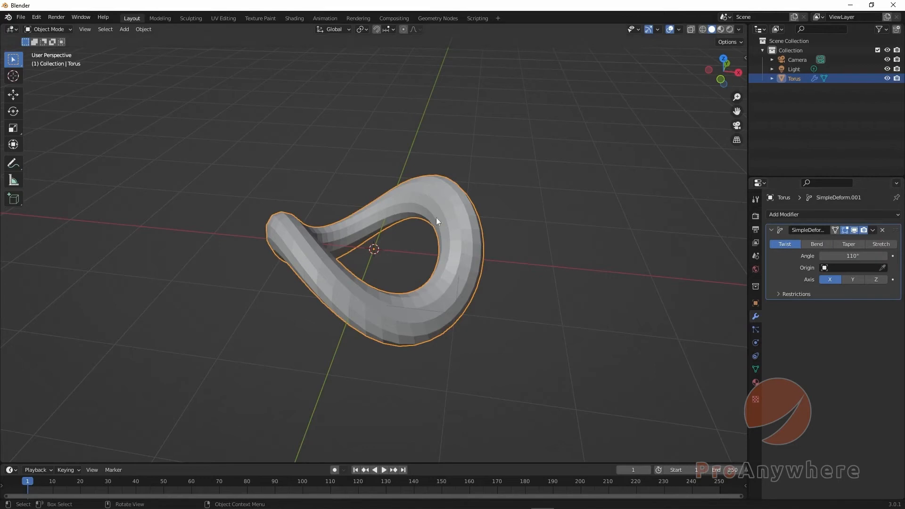
# Turn off the Twist modifier's viewport display and inspect the torus in the 3D view
pyautogui.click(853, 230)
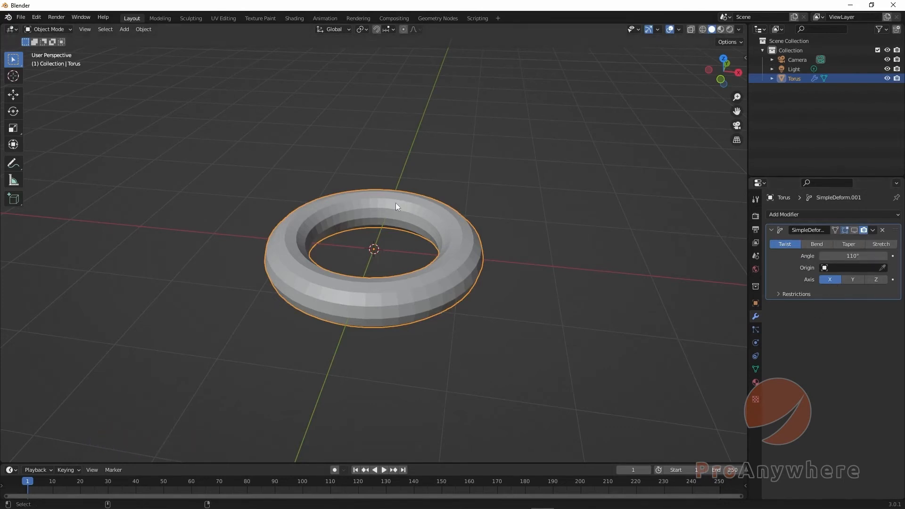
pyautogui.scroll(-2, 483, 256)
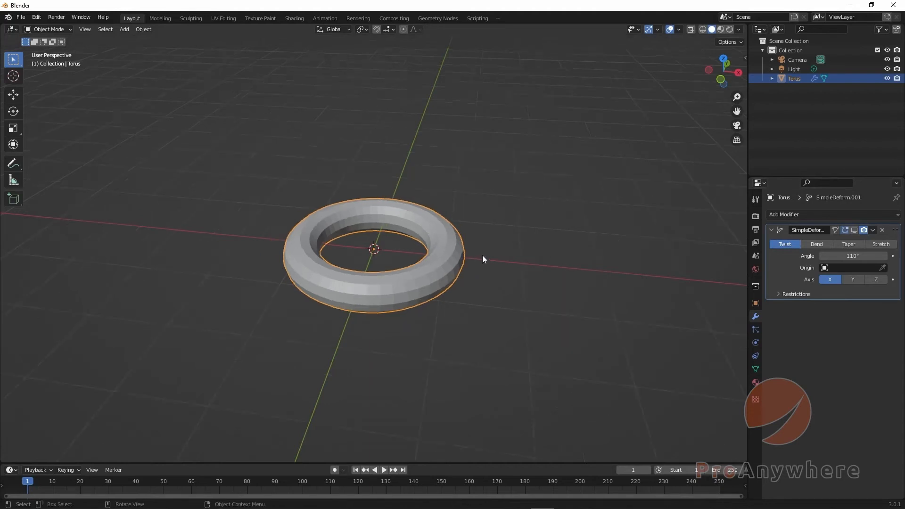
pyautogui.moveTo(483, 256); pyautogui.dragTo(469, 254, button='middle')
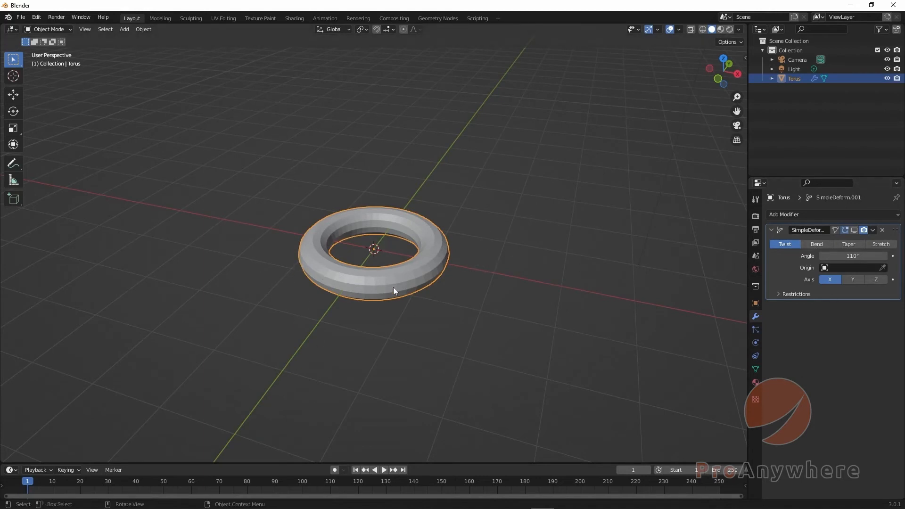
pyautogui.scroll(1, 407, 287)
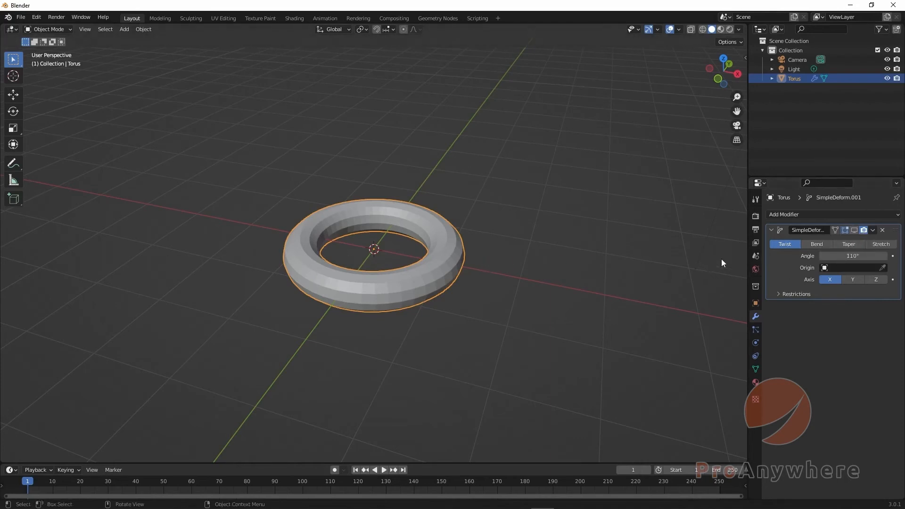
# Toggle the Twist modifier's viewport display on and off again, render the image, and close the render window
pyautogui.click(855, 230)
pyautogui.click(855, 231)
pyautogui.click(60, 18)
pyautogui.click(62, 29)
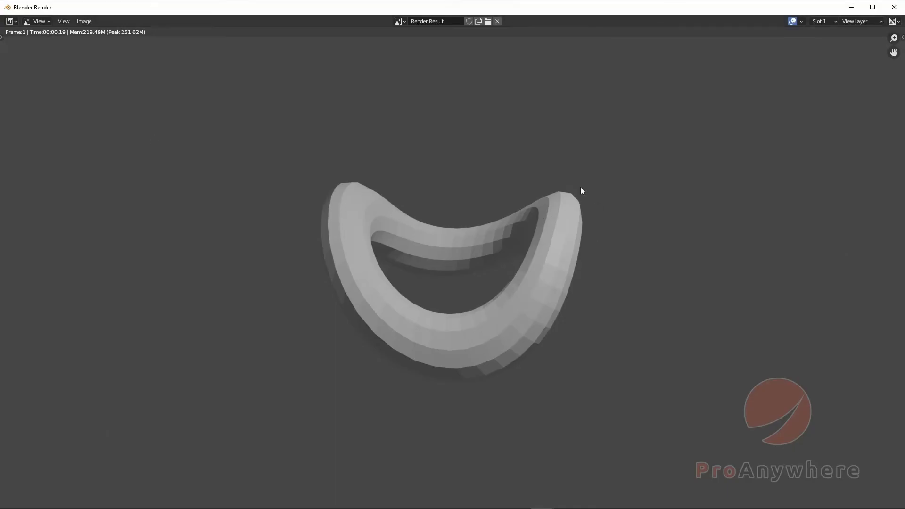
pyautogui.click(894, 7)
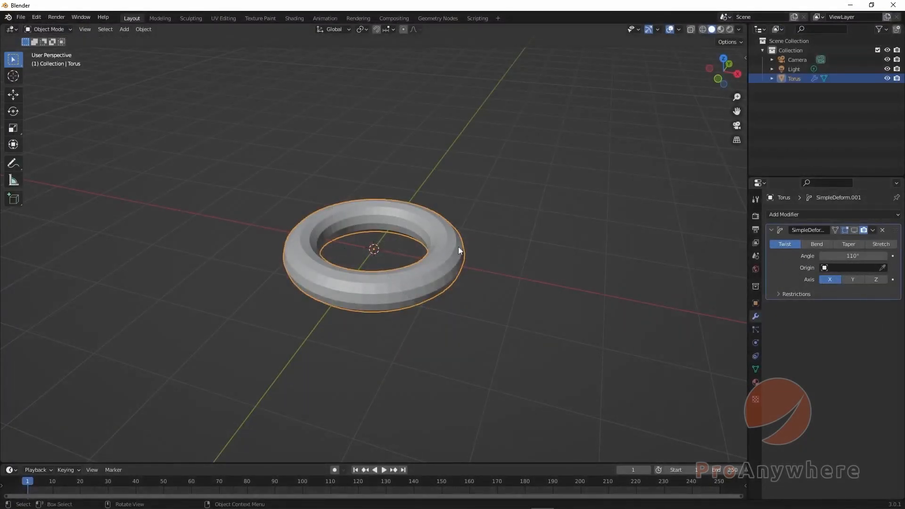
# Turn the Twist modifier's viewport display back on, render the image again, and close the render window
pyautogui.click(853, 230)
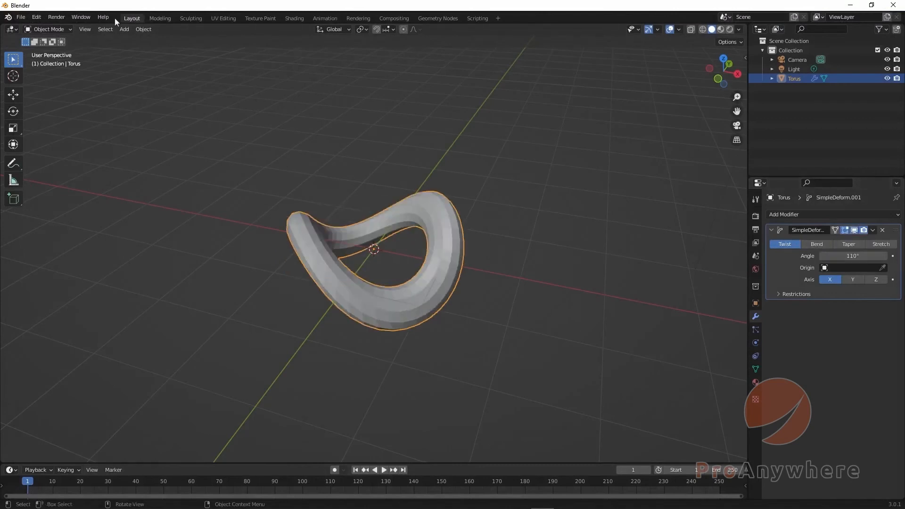
pyautogui.click(65, 18)
pyautogui.click(67, 29)
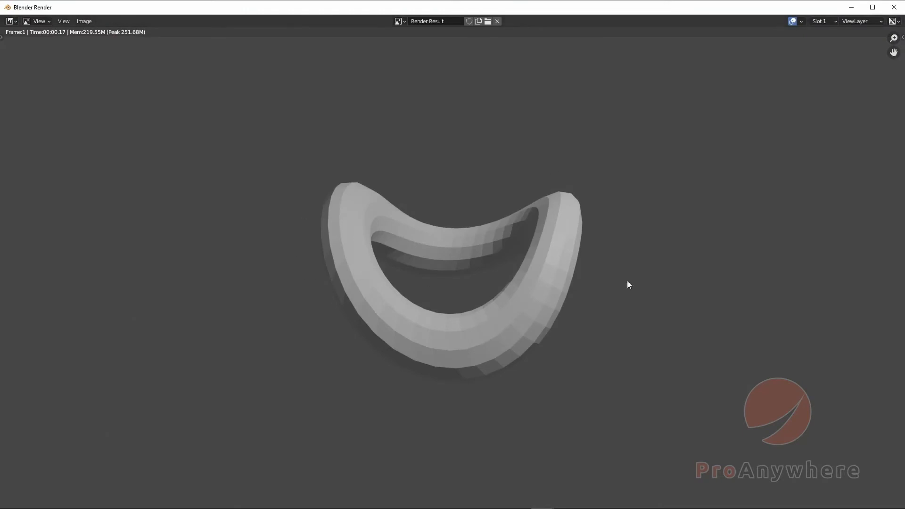
pyautogui.click(894, 7)
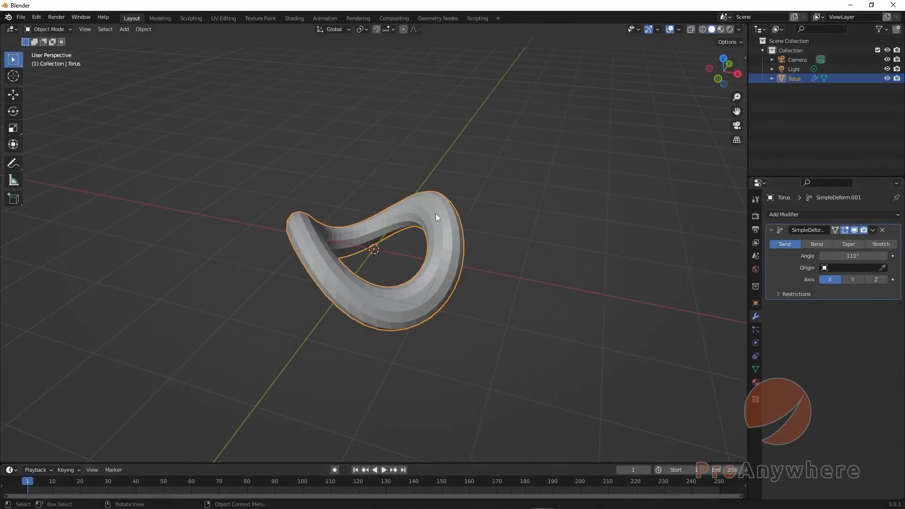
# Disable the Twist modifier for rendering, render the image, and close the render window
pyautogui.click(864, 230)
pyautogui.click(56, 18)
pyautogui.click(71, 28)
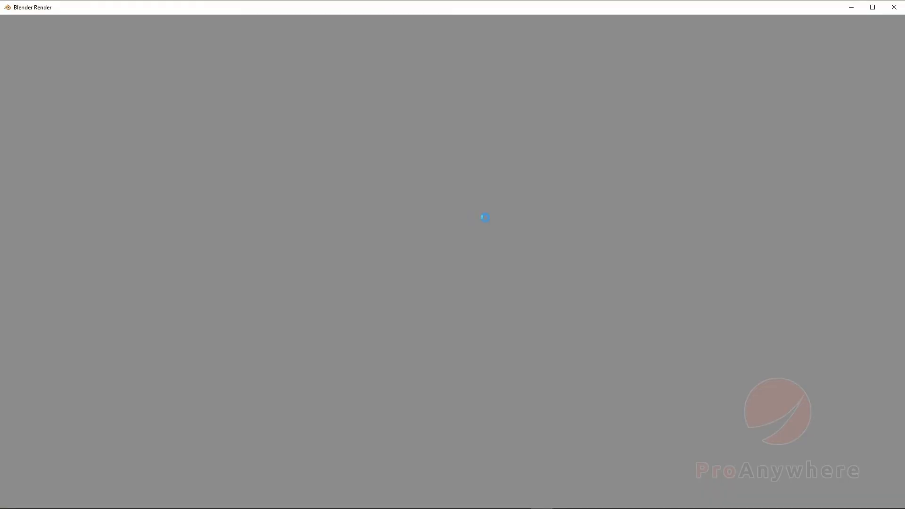
pyautogui.click(894, 7)
# Inspect the twisted torus from several angles and re-enable the Twist modifier for rendering
pyautogui.moveTo(451, 253); pyautogui.dragTo(564, 287, button='middle')
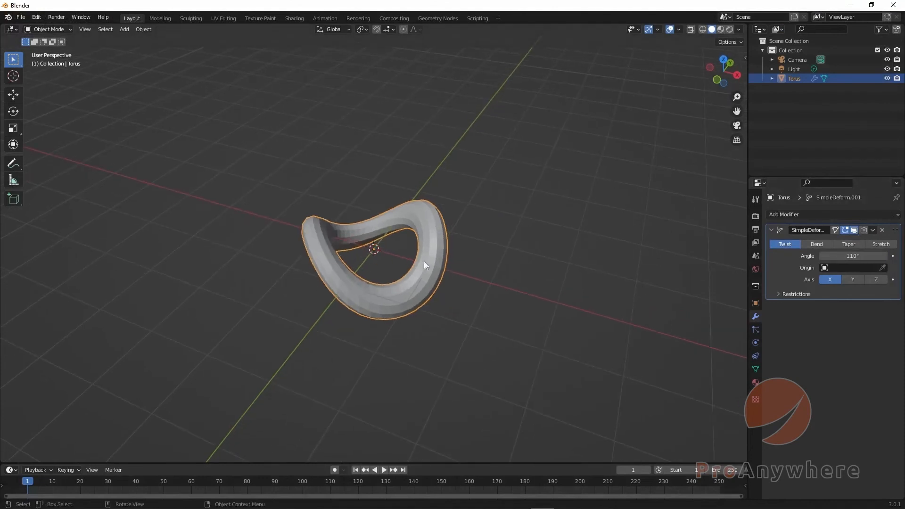
pyautogui.moveTo(363, 319); pyautogui.dragTo(438, 260, button='middle')
pyautogui.moveTo(382, 254); pyautogui.dragTo(361, 267, button='middle')
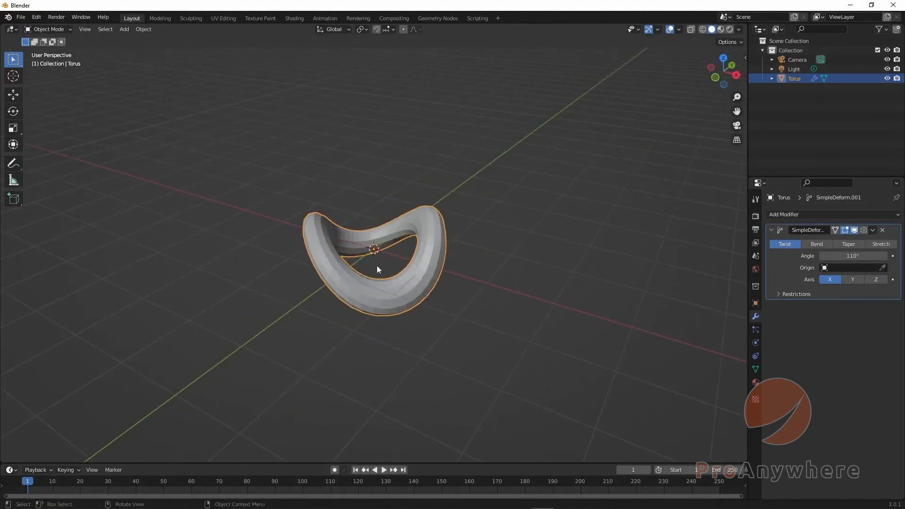
pyautogui.click(865, 230)
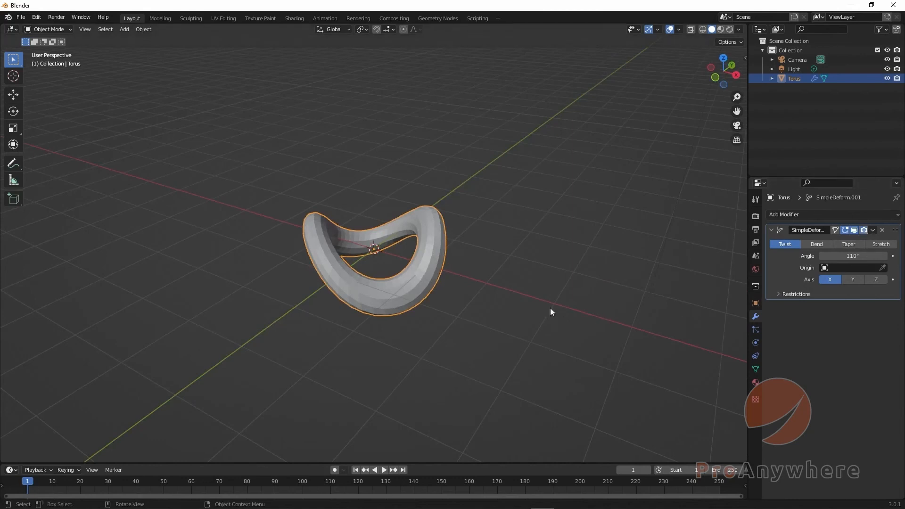